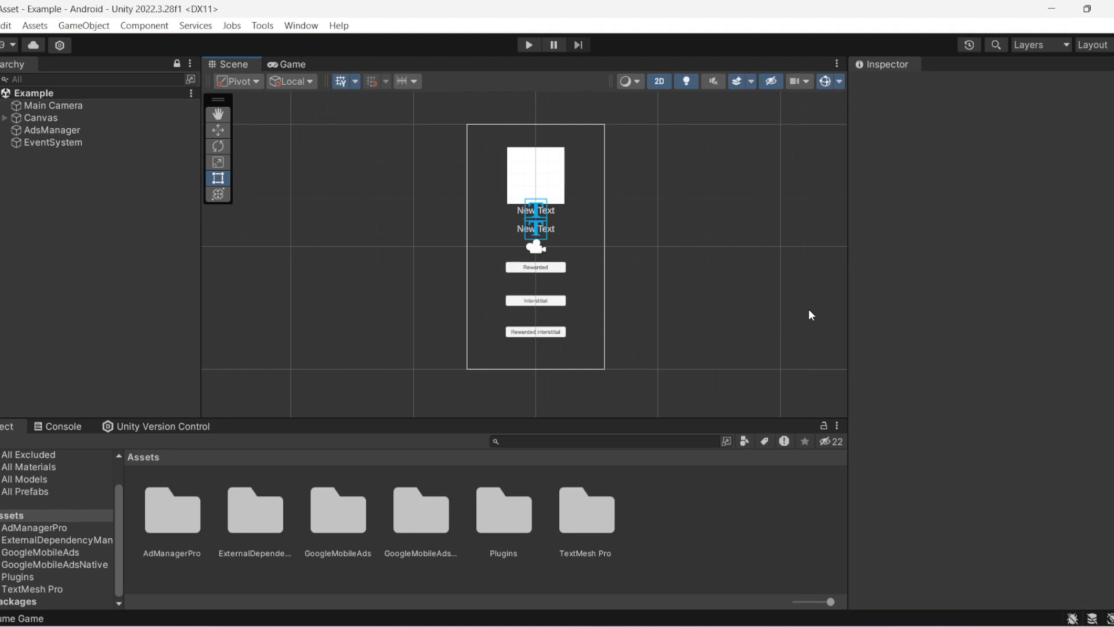
- Open the AdManager Pro Easy Setup window and go to the AdMob SDK download page
click(262, 26)
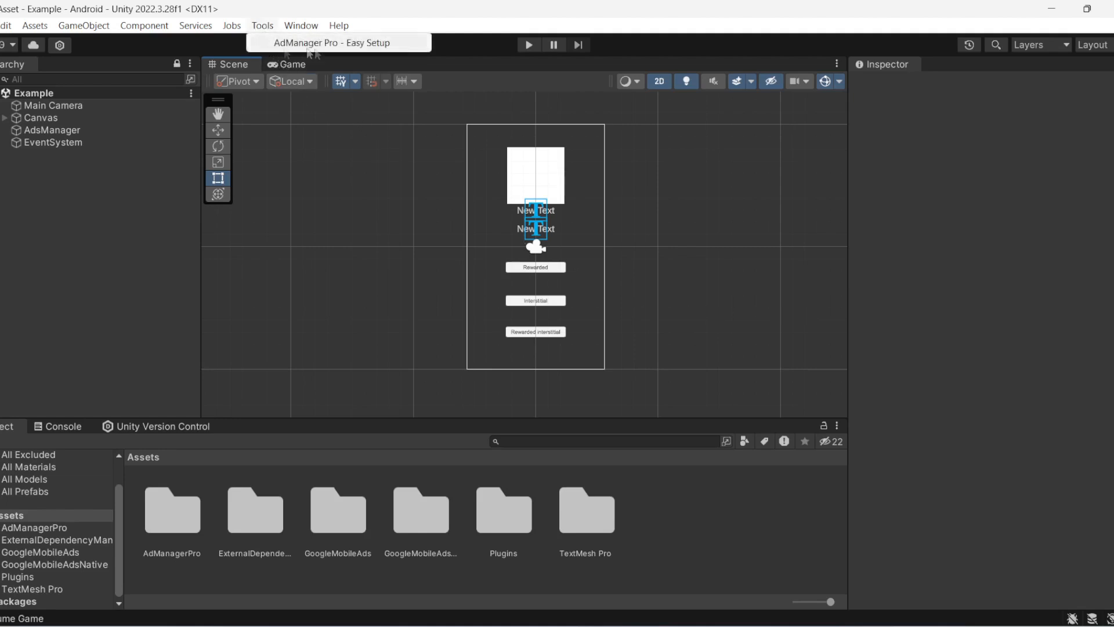
click(272, 44)
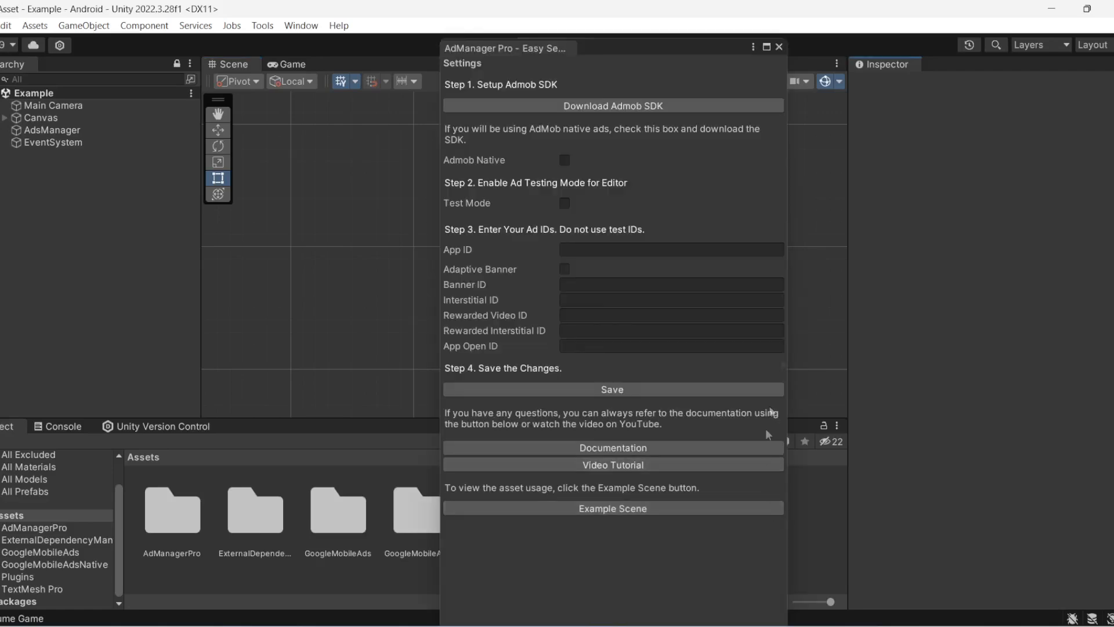
click(560, 94)
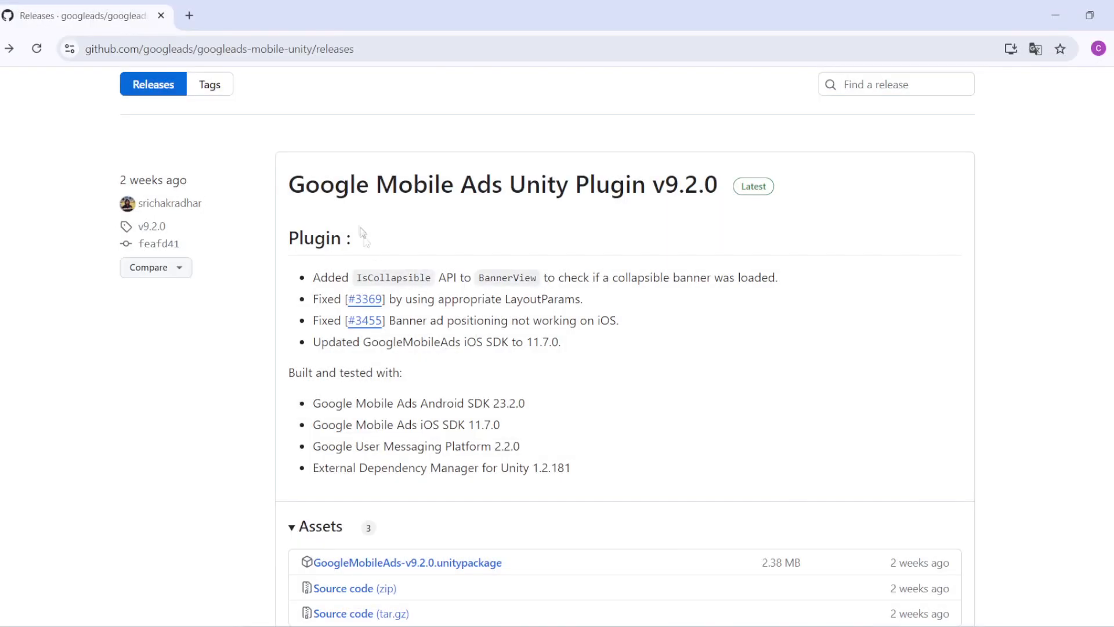
- Download GoogleMobileAds-v9.2.0.unitypackage from the Google Mobile Ads Unity Plugin v9.2.0 release
drag(288, 184, 700, 237)
click(699, 238)
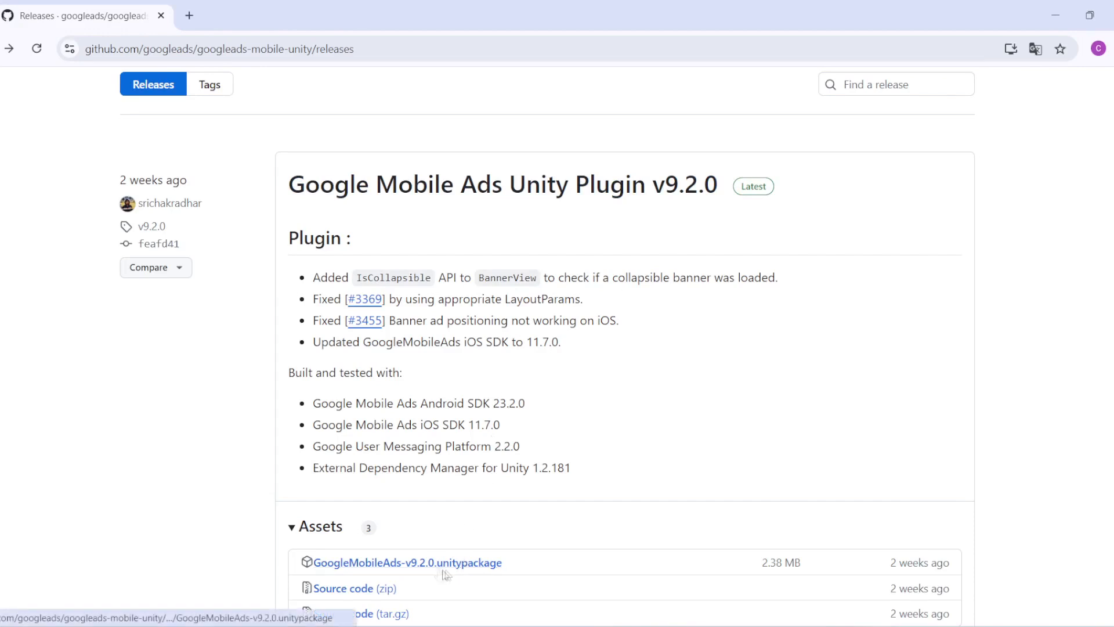
click(464, 562)
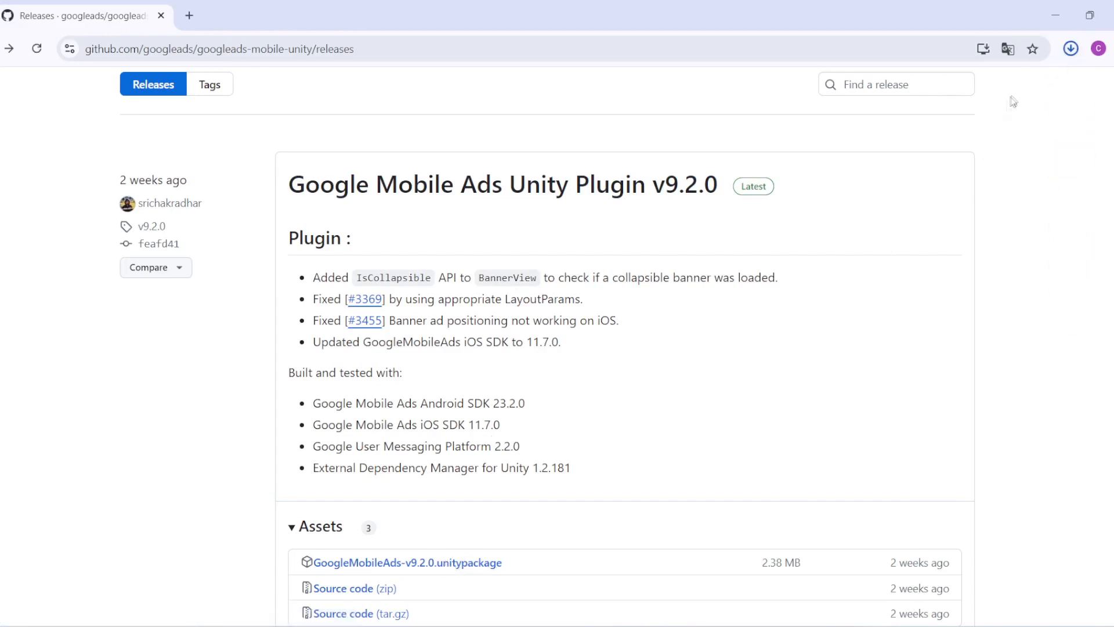
- Bring the downloaded GoogleMobileAds package into the Unity project and import all of its contents
click(1071, 50)
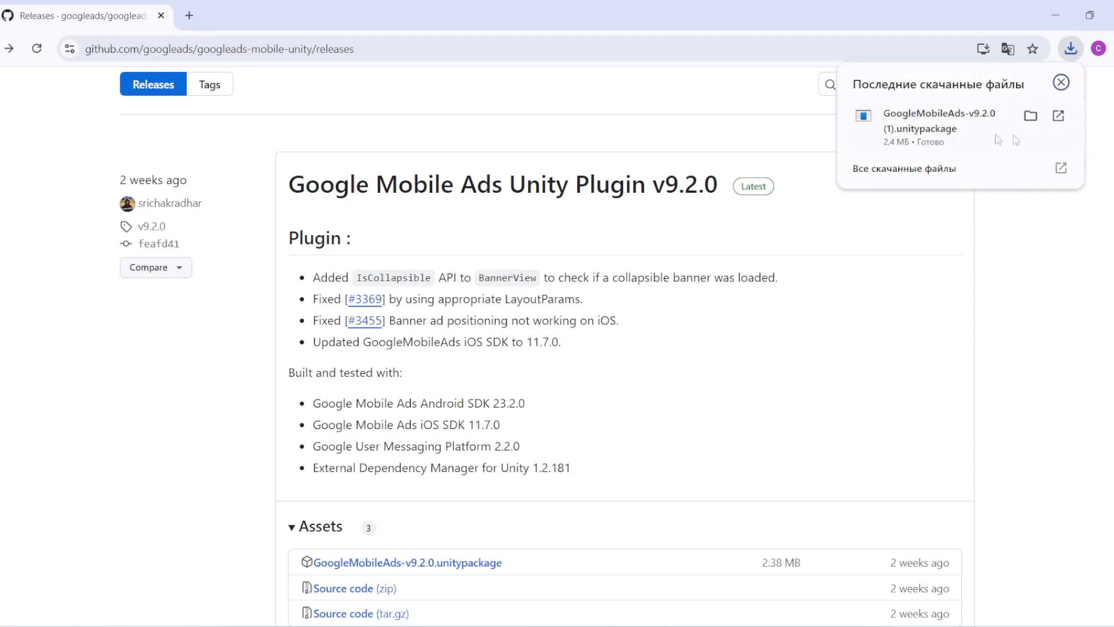
drag(1013, 134, 363, 474)
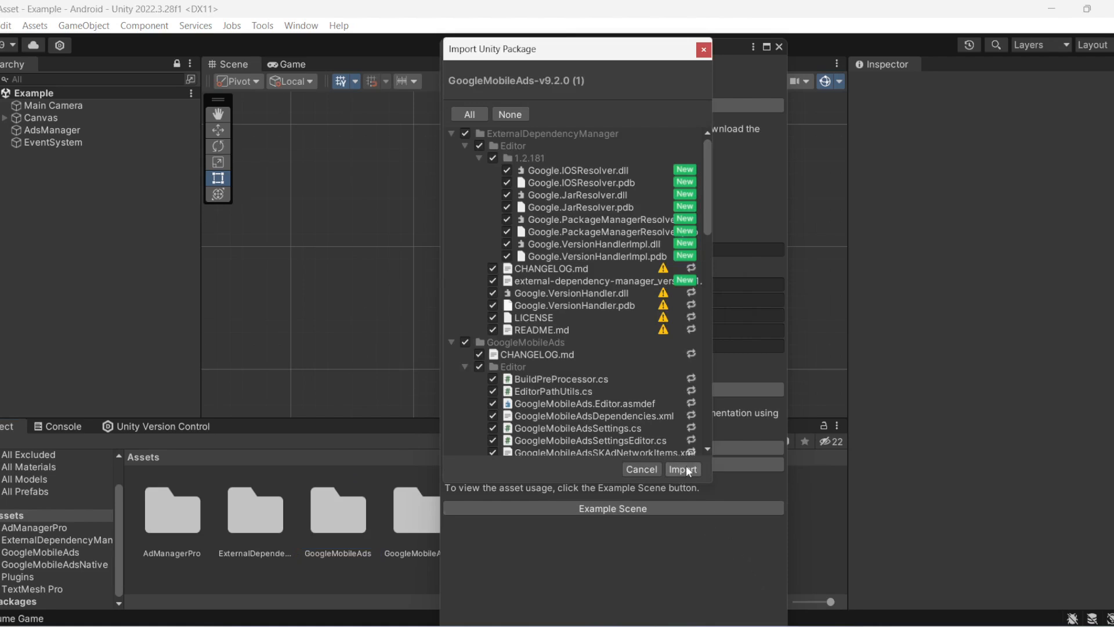
click(684, 470)
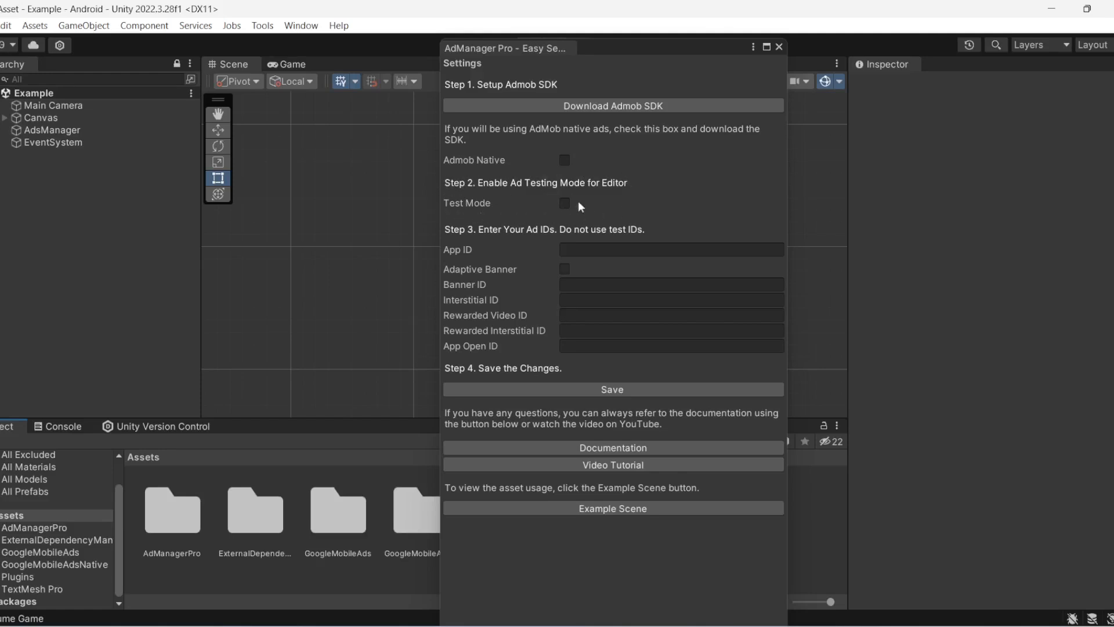
- Enable Test Mode in the ad settings and enter ca-app-pub- as the Banner ID
click(564, 203)
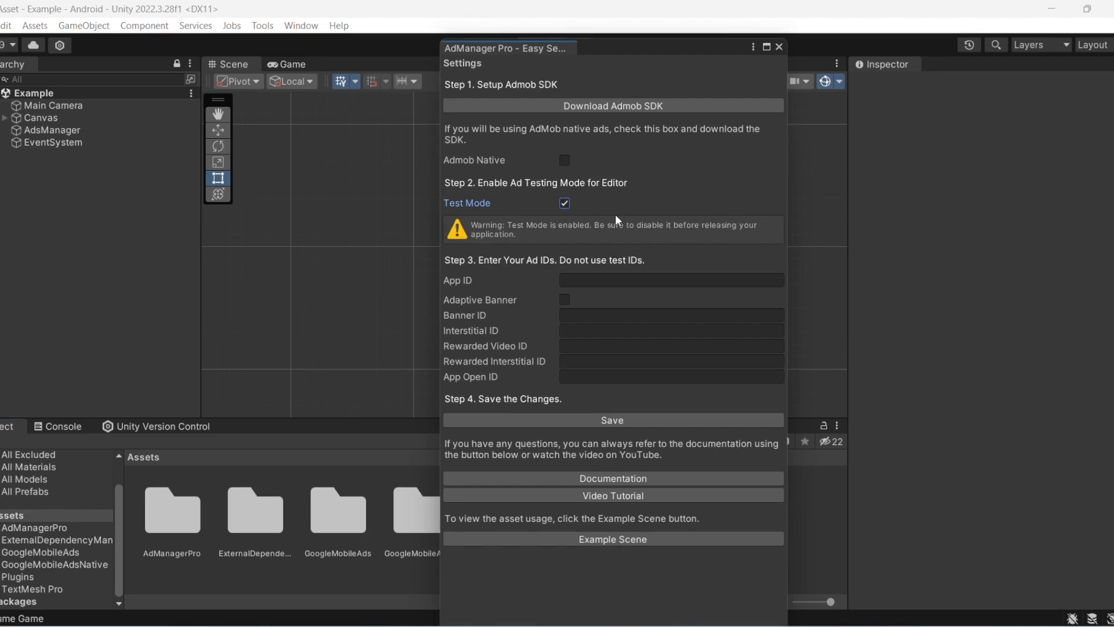
click(564, 203)
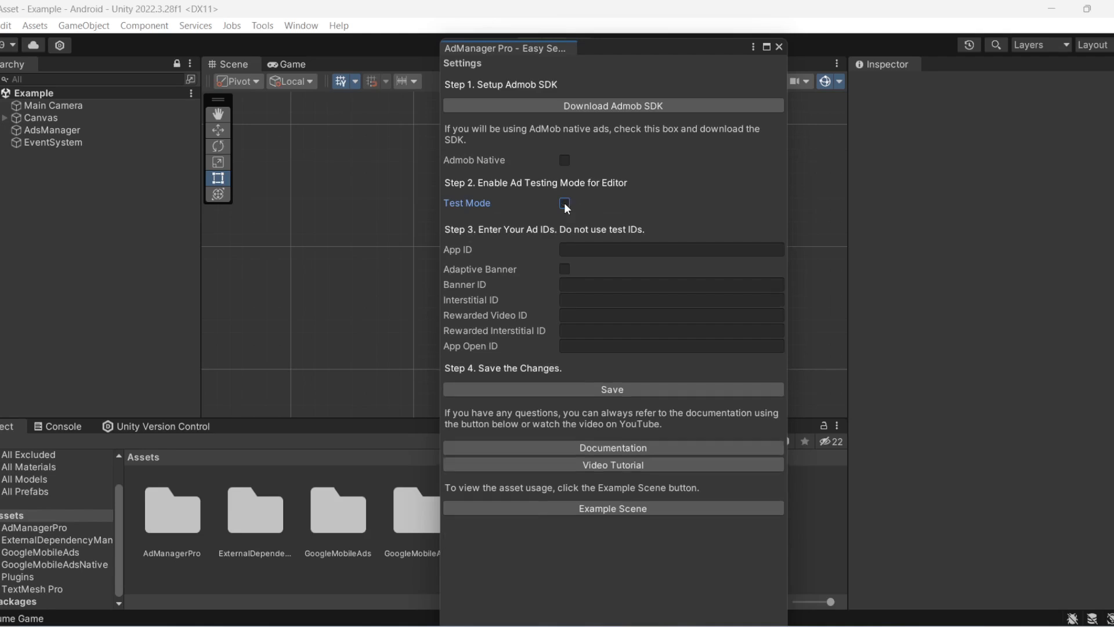
click(564, 203)
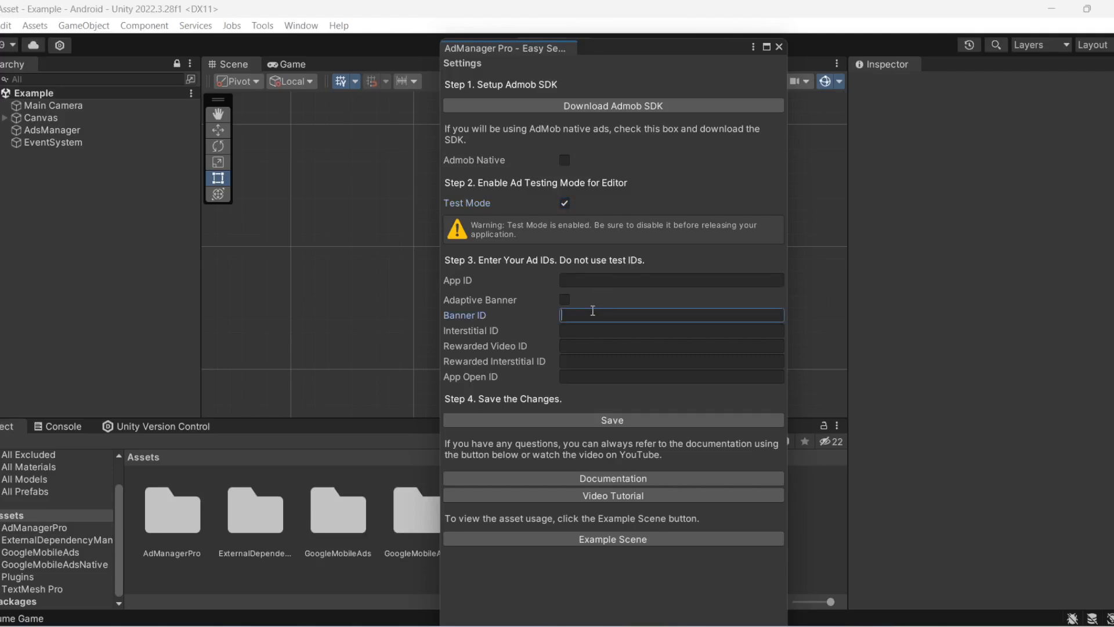
text(ca-app-pub-)
- Enter ca-app-pub- as the Interstitial, Rewarded Video, Rewarded Interstitial and App Open IDs
click(591, 330)
text(ca-app-pub-)
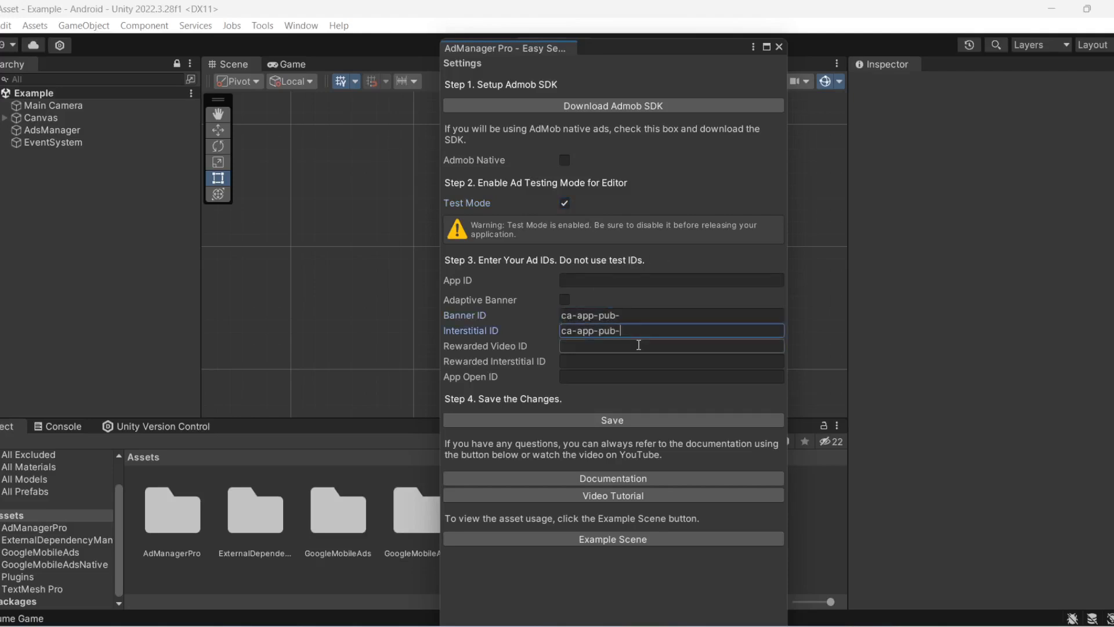
click(638, 346)
text(ca-app-pub-)
click(640, 362)
text(ca-app-pub-)
click(639, 377)
text(ca-app-pub-)
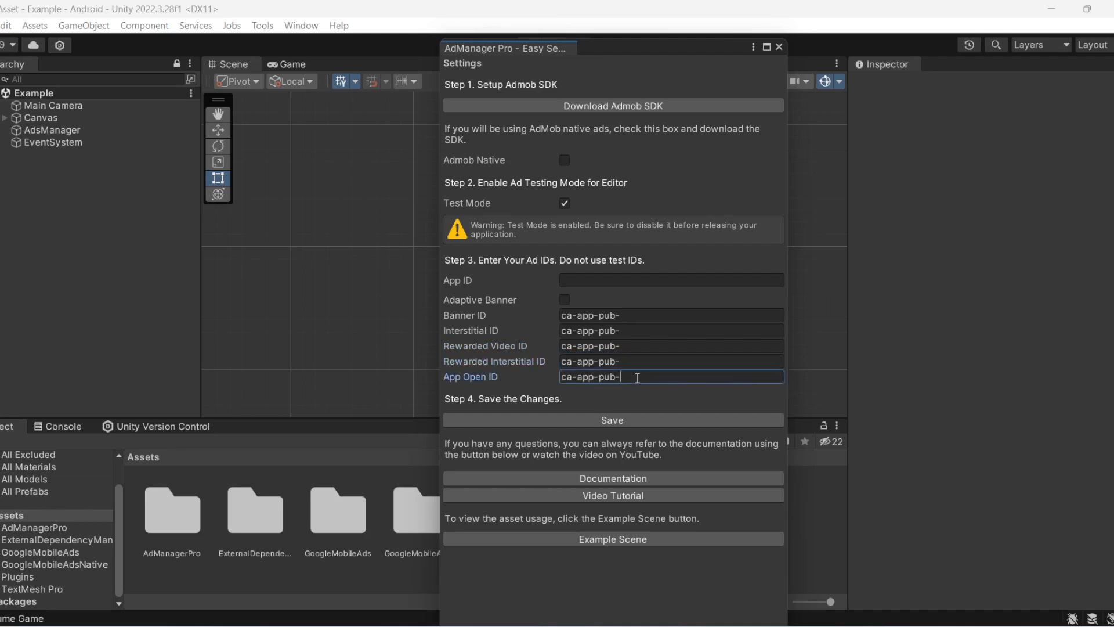
- Clear the App Open, Rewarded Interstitial, Rewarded Video and Interstitial IDs, keeping only the Banner ID
key(BackSpace)
key(BackSpace)
mouse_move(632, 361)
mouse_down()
mouse_move(586, 347)
mouse_move(588, 317)
mouse_up()
key(BackSpace)
key(BackSpace)
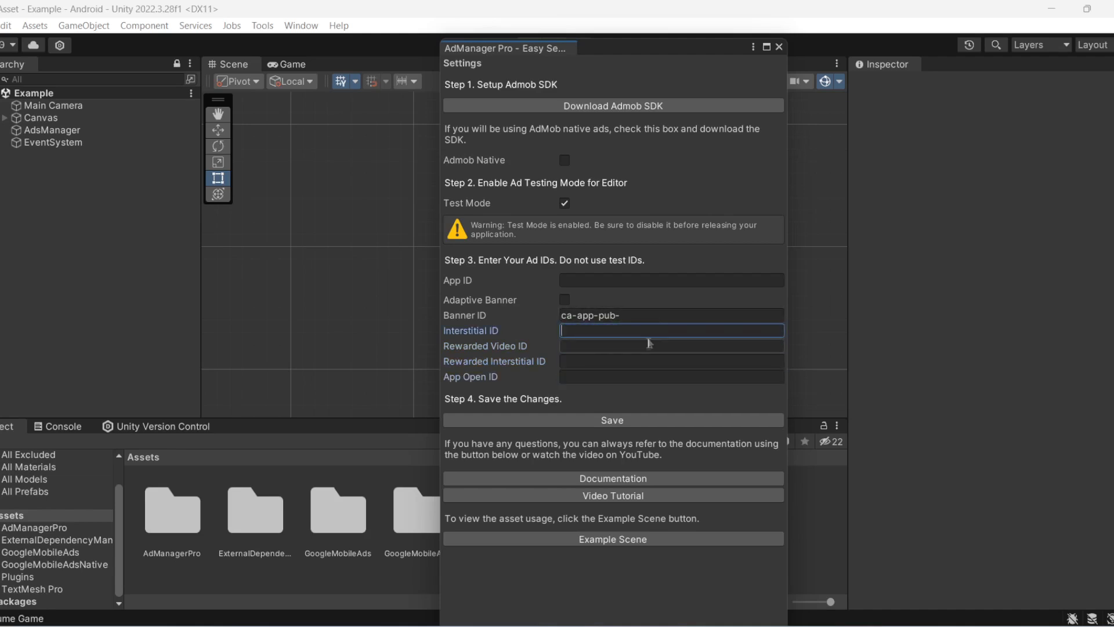
- Save the AdManager Pro settings
click(635, 420)
click(615, 420)
click(606, 426)
click(618, 420)
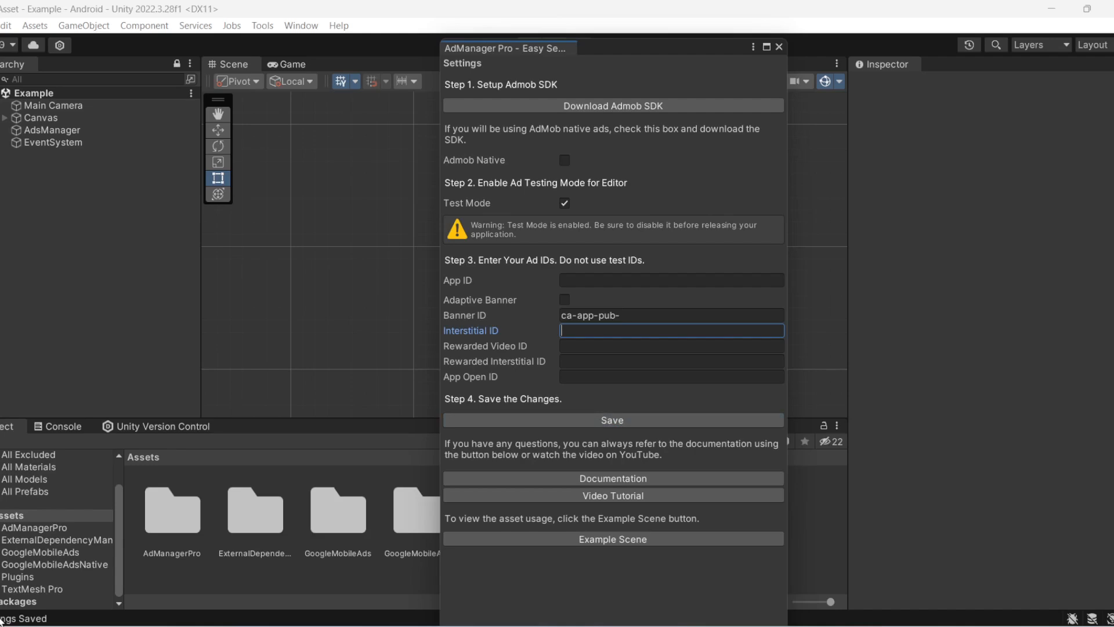
click(2, 618)
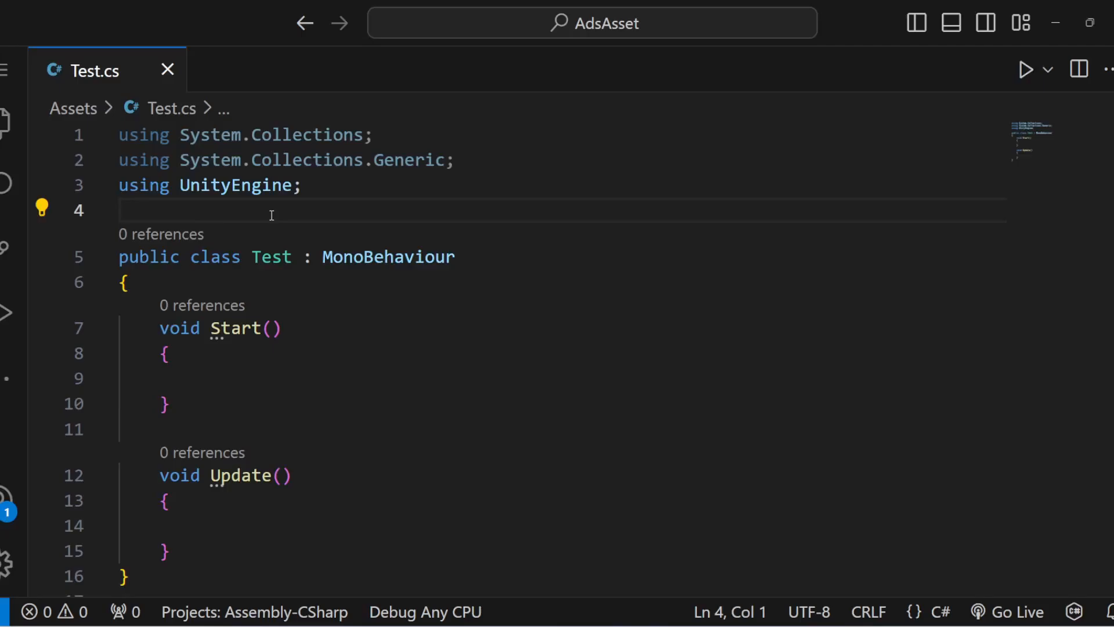
- Add the directive using AdManagerPro; below the UnityEngine directive in Test.cs
text(us)
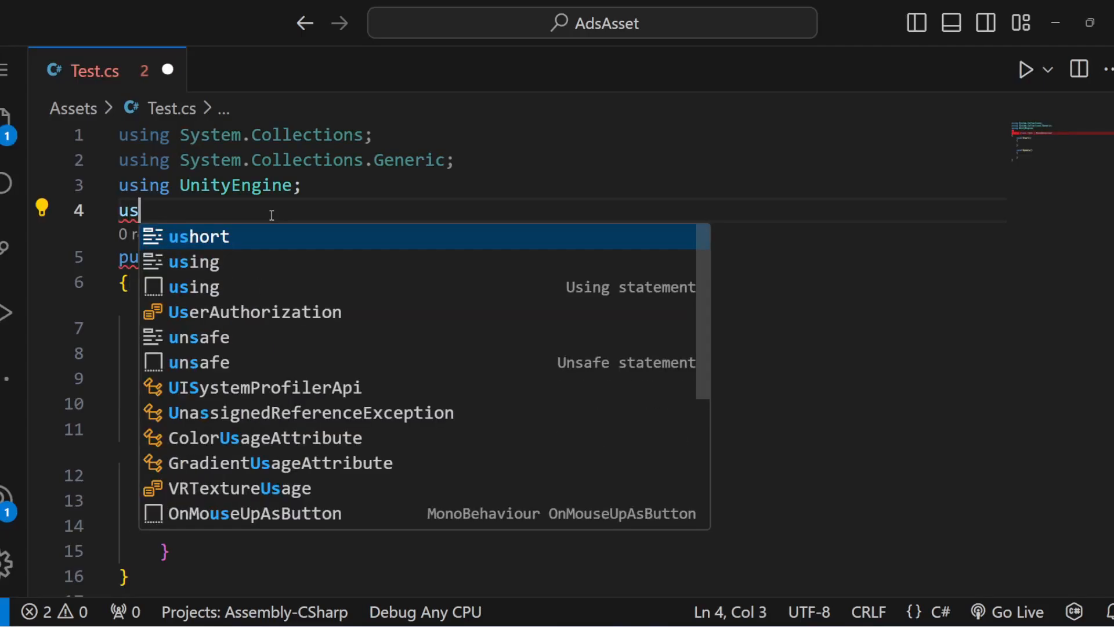
text(ing A)
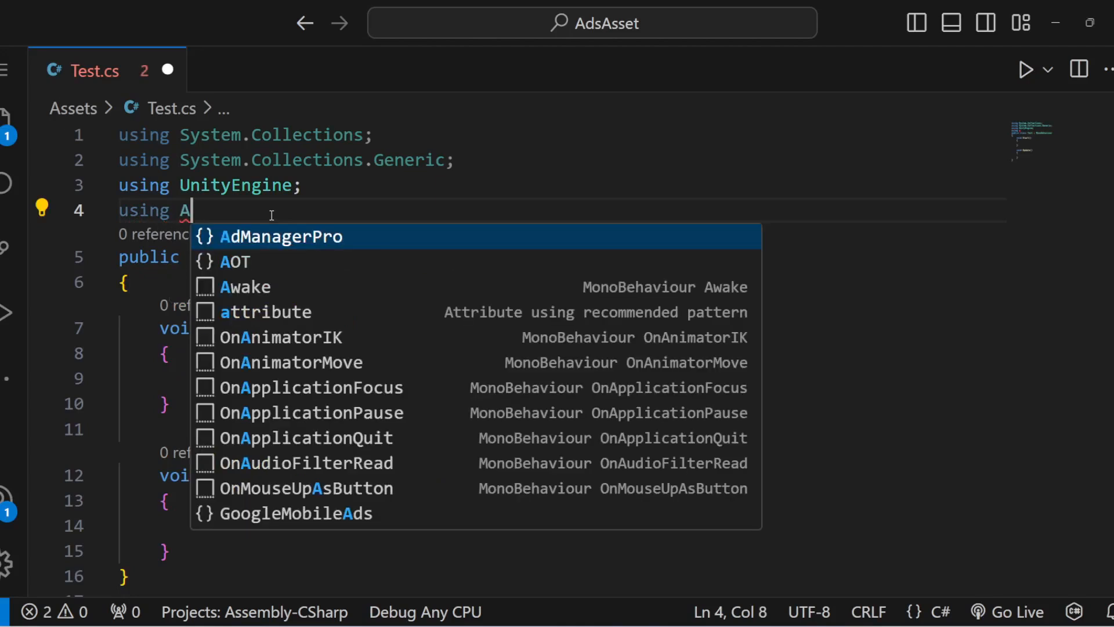
key(Tab)
text(;)
- Add the call BannerAdManager.RequestAdBanner(); inside the Start method
key(Down)
key(Down)
key(Down)
key(Down)
key(End)
key(Down)
key(End)
text(Bana)
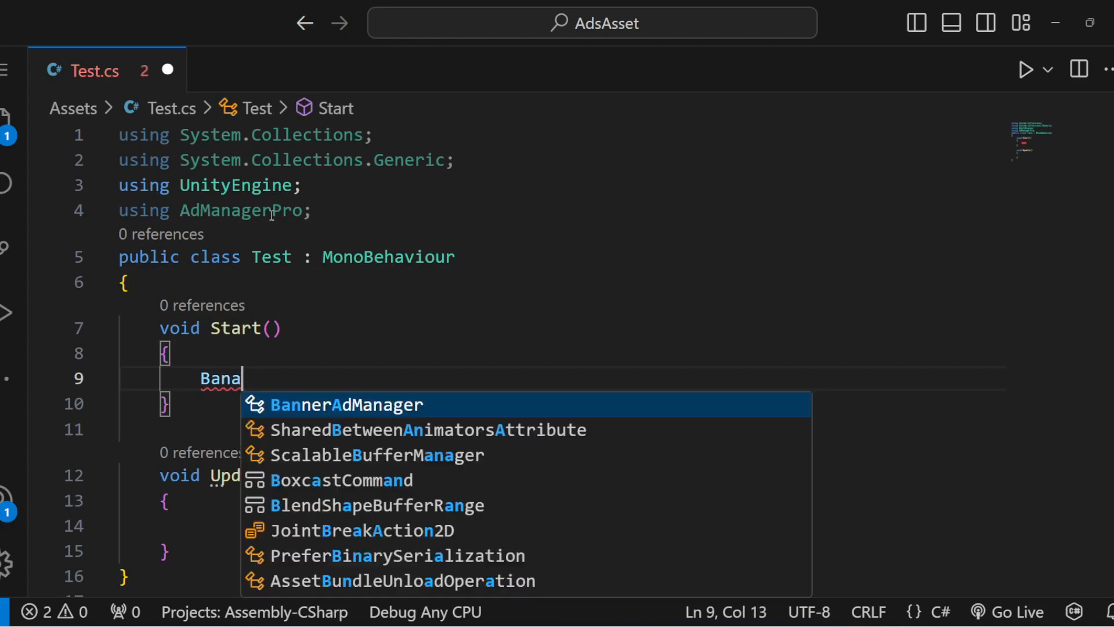
key(Tab)
text(.)
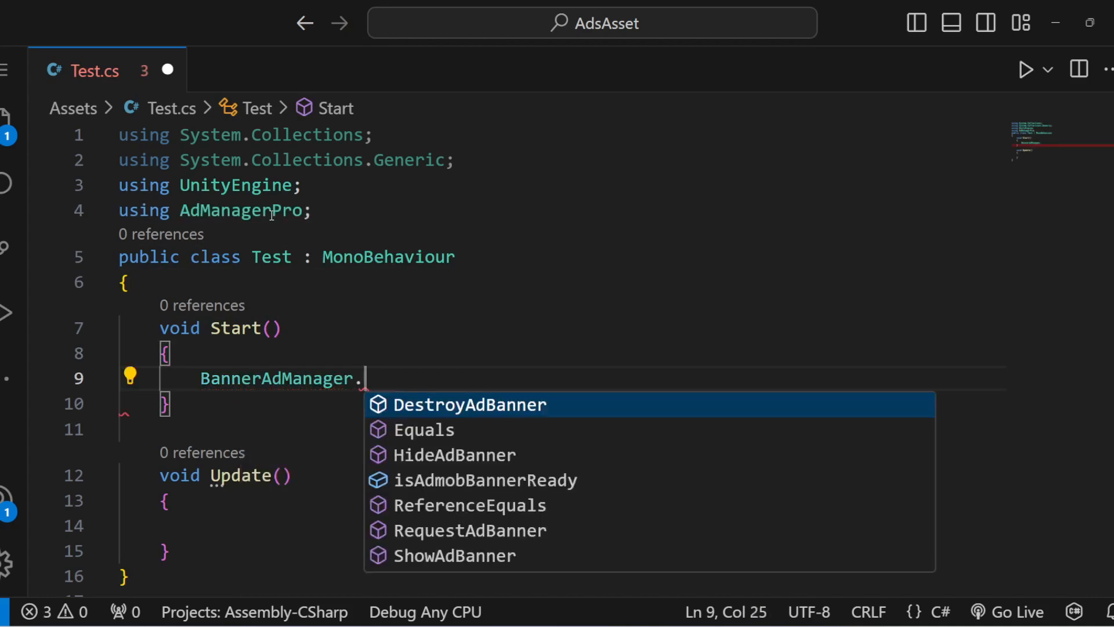
key(Down)
key(Down)
key(Down)
key(Down)
key(Down)
key(Tab)
text(();)
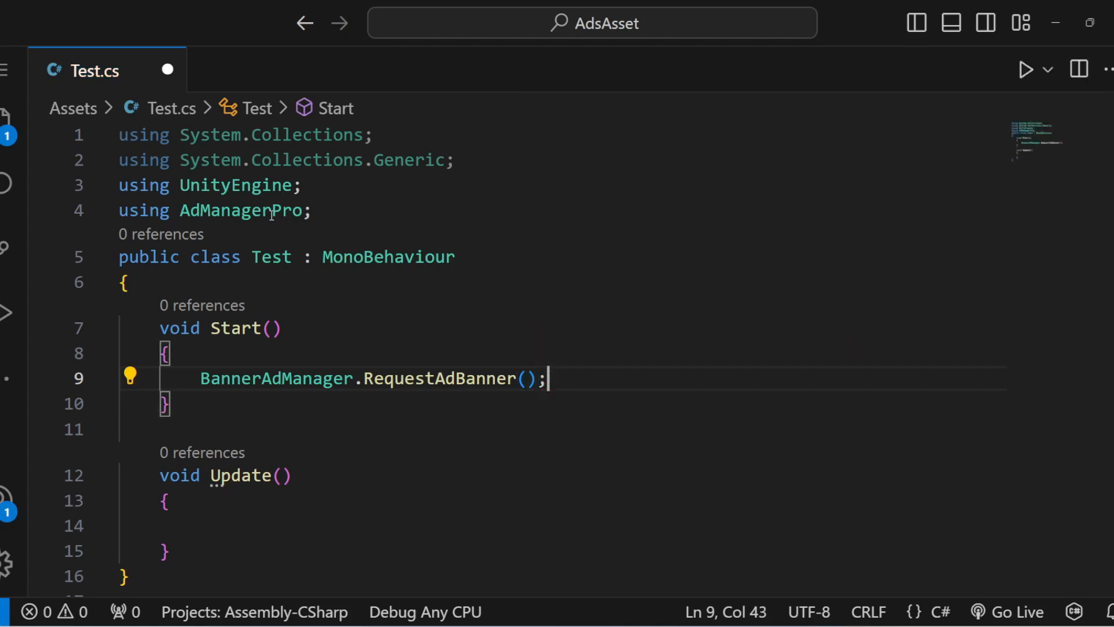
- Add a // or comment in Start, followed by the alternative call BannerAdManager.RequestAdBanner(AdPosition.Top);
key(Return)
text(// or)
key(Return)
text(Ba)
key(Tab)
text(.)
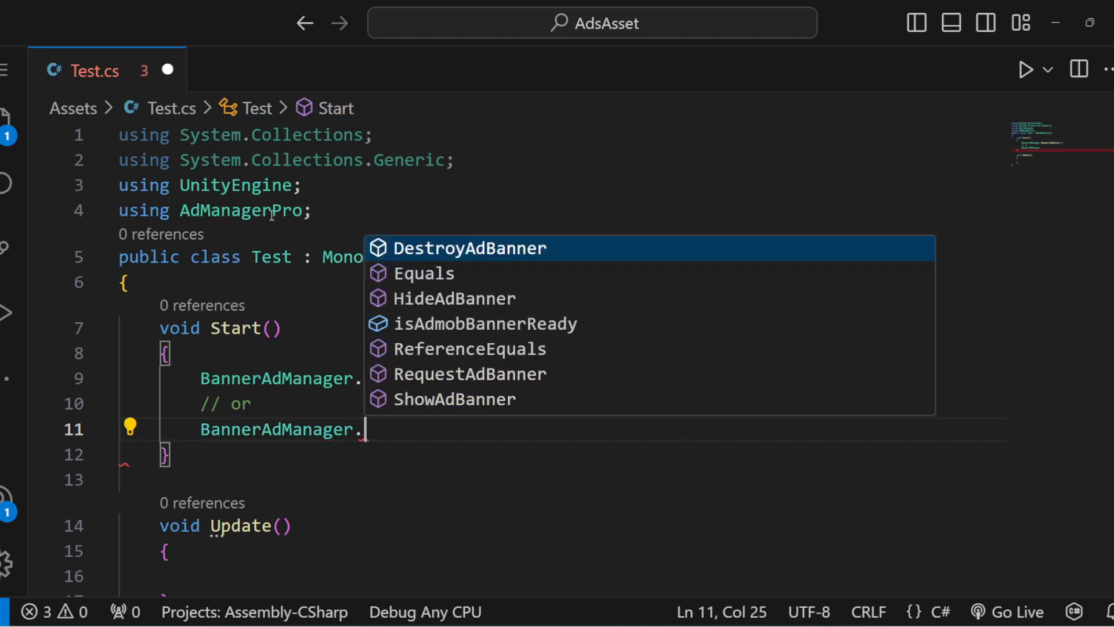
text(Re)
key(Down)
key(Tab)
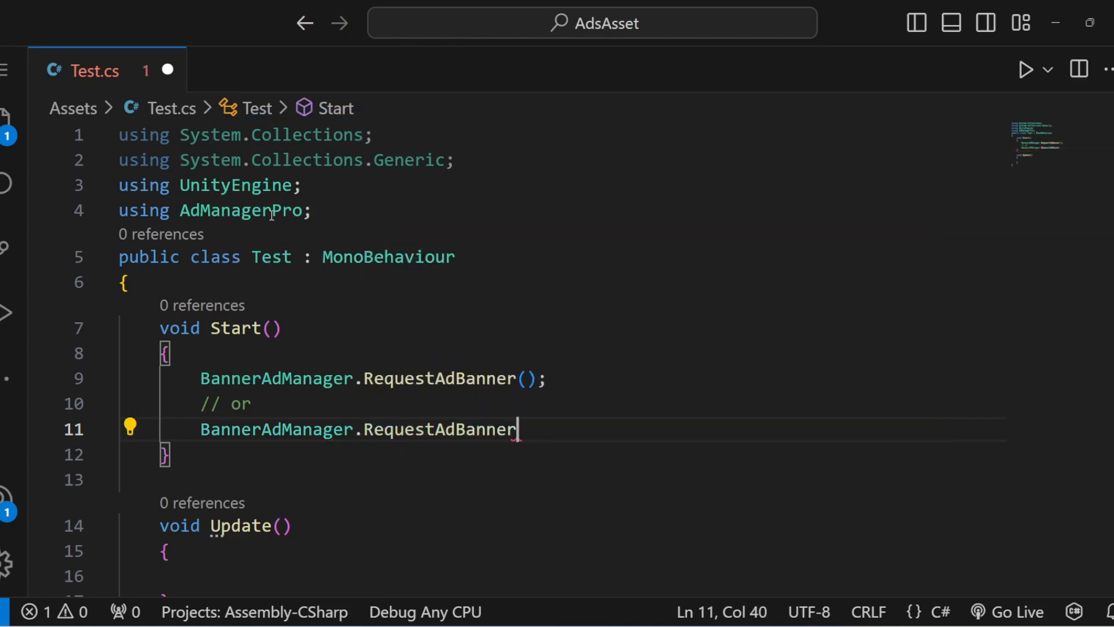
text((Ad)
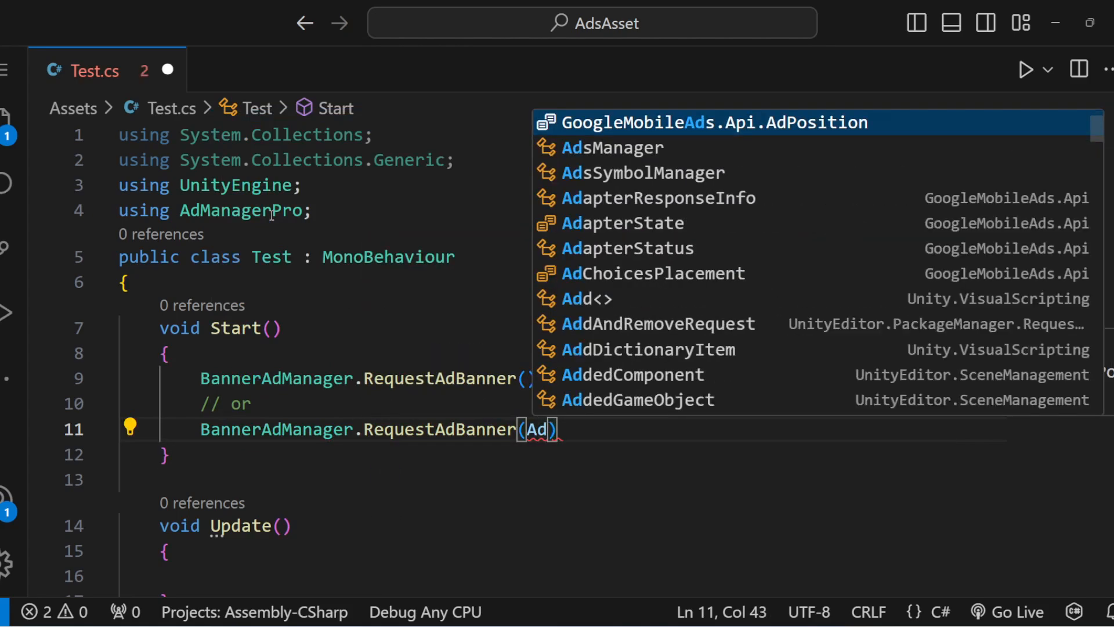
text(Po)
key(Down)
key(Tab)
text(.)
key(Down)
key(Down)
key(Down)
key(Down)
key(Tab)
text();)
- Add the call BannerAdManager.ShowAdBanner(); below the banner requests in Start
key(Return)
text(Ba)
key(Tab)
text(.S)
key(Tab)
text(();)
- Add the call BannerAdManager.HideAdBanner(); after the show call in Start
key(Return)
text(Ban)
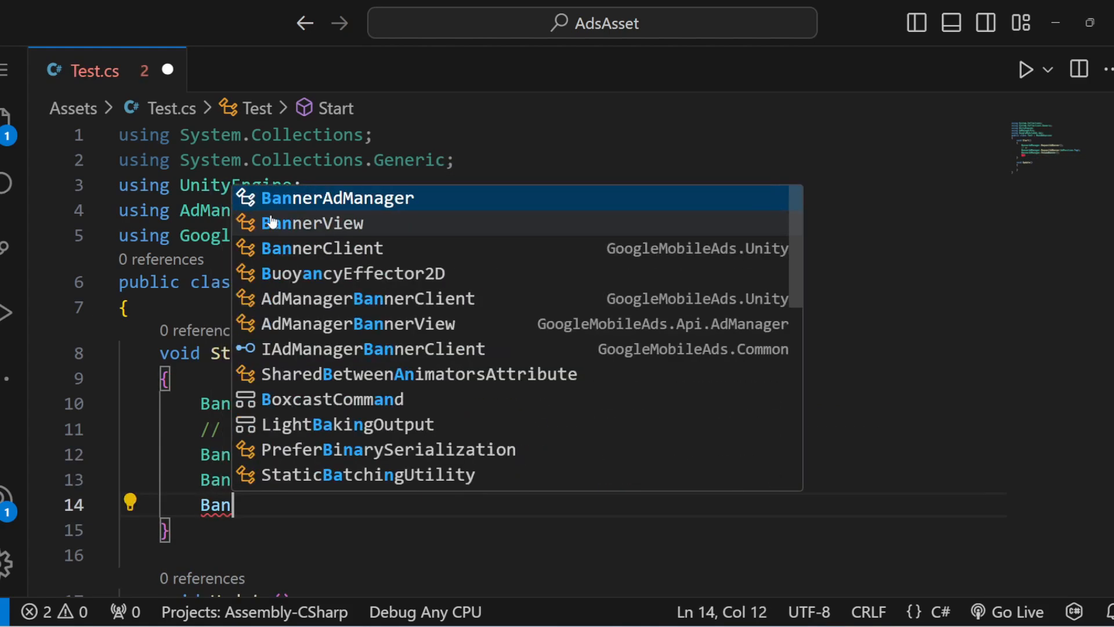
key(Tab)
text(.)
key(Escape)
text(Hi)
key(Tab)
text(();)
- Add the call BannerAdManager.DestroyAdBanner(); as the last line of Start
key(Return)
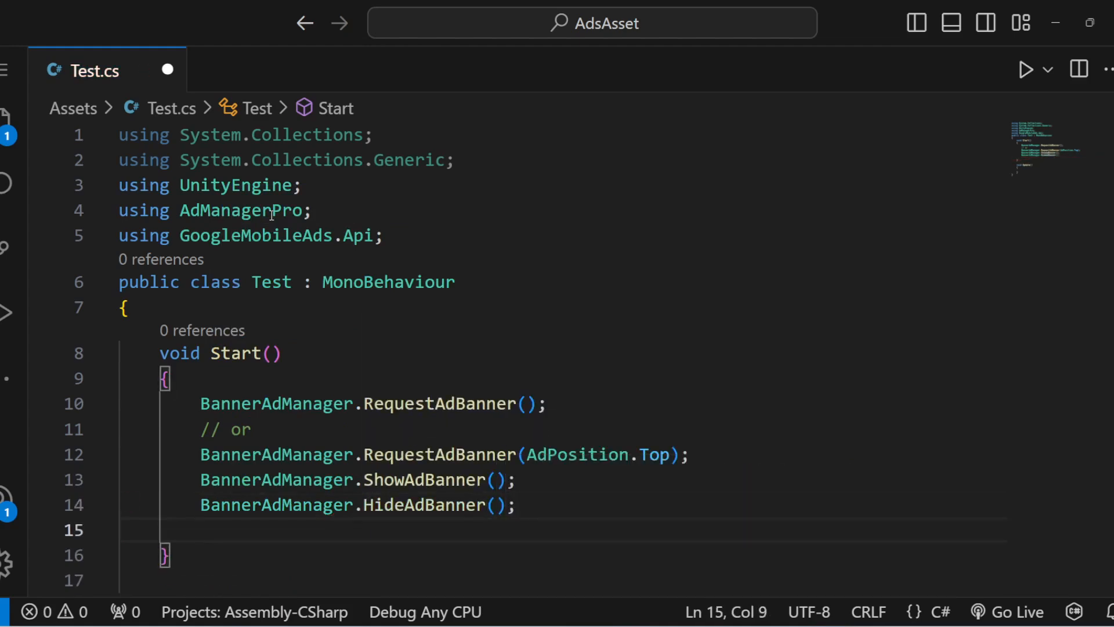
text(Ba)
key(Tab)
text(.)
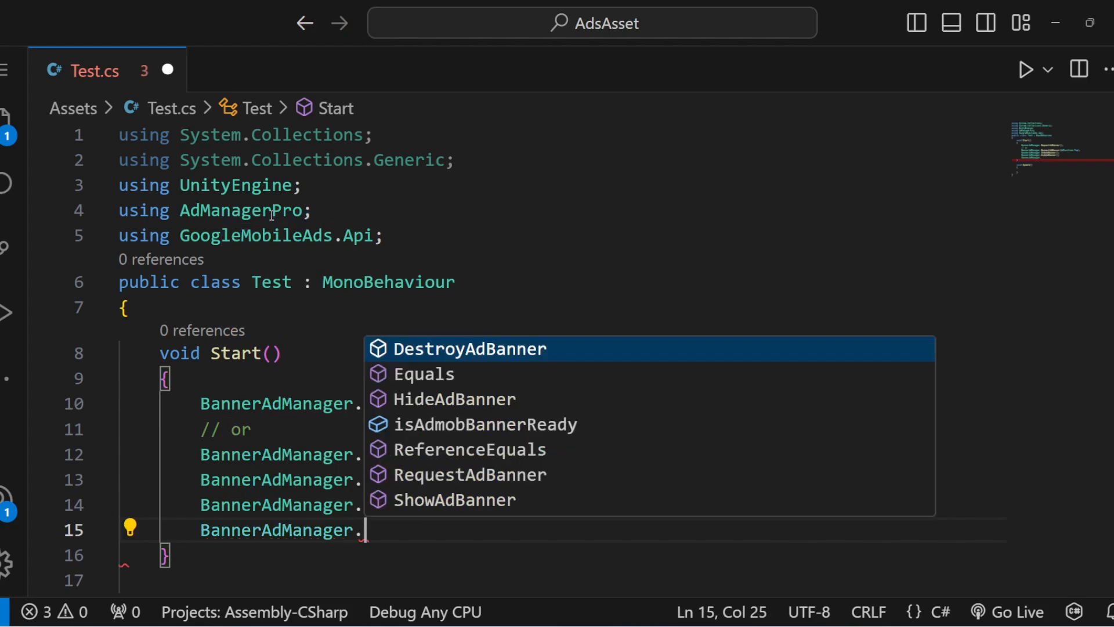
text(D)
key(Tab)
text(();)
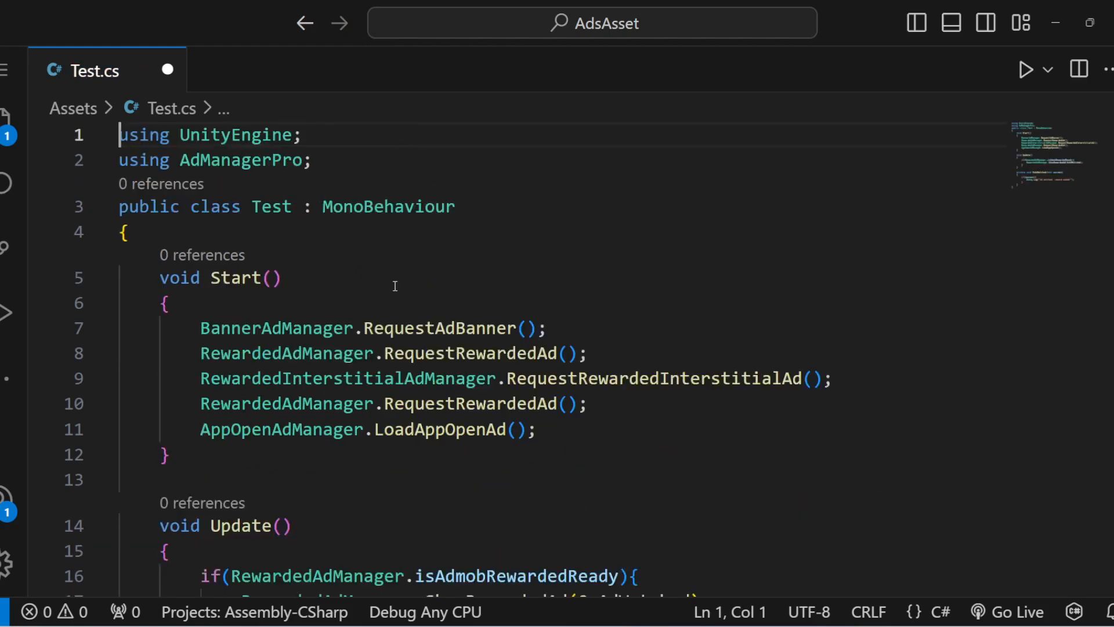
- Examine the ad requests in Start, the rewarded-ad readiness check in Update, and the OnAdWatched callback with its success parameter
drag(200, 328, 358, 331)
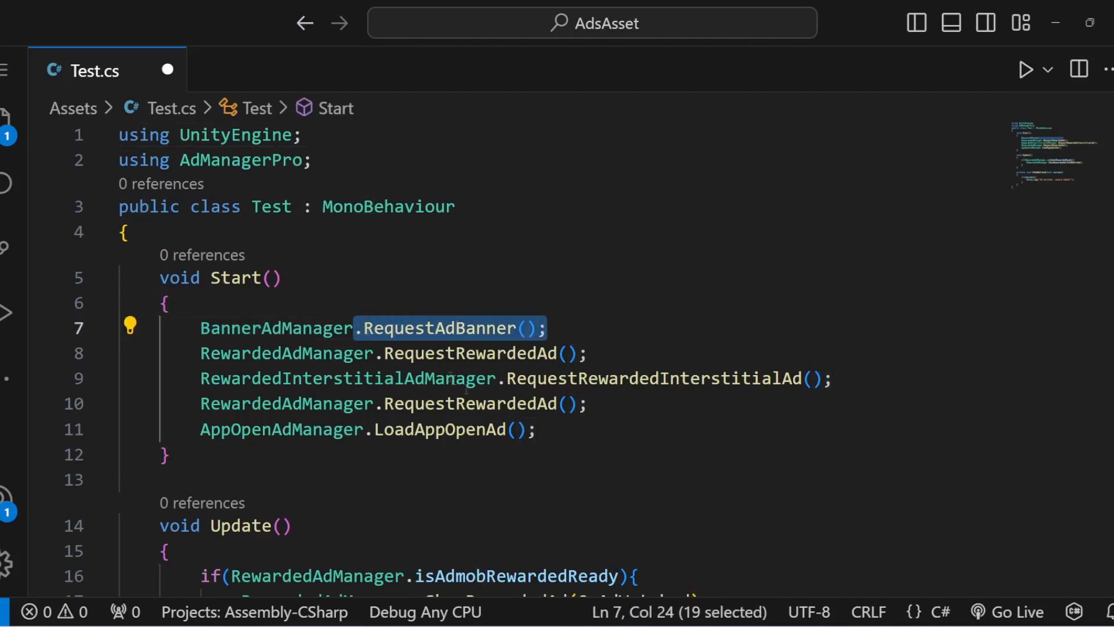
drag(536, 430, 120, 327)
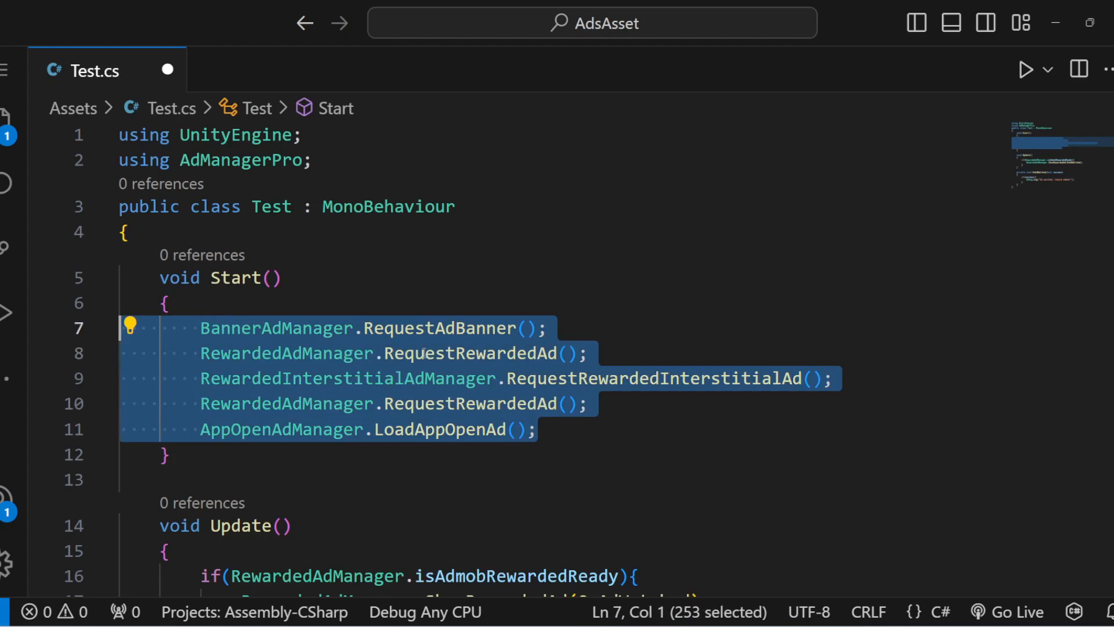
scroll(424, 353, down, 3)
drag(195, 382, 407, 384)
click(437, 430)
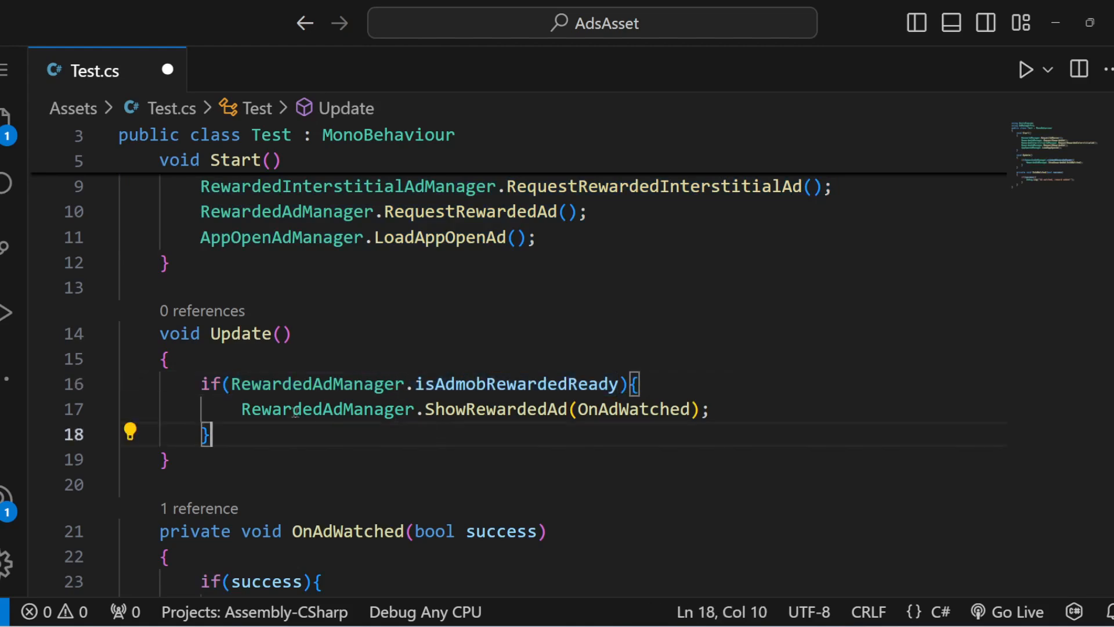
drag(241, 410, 743, 402)
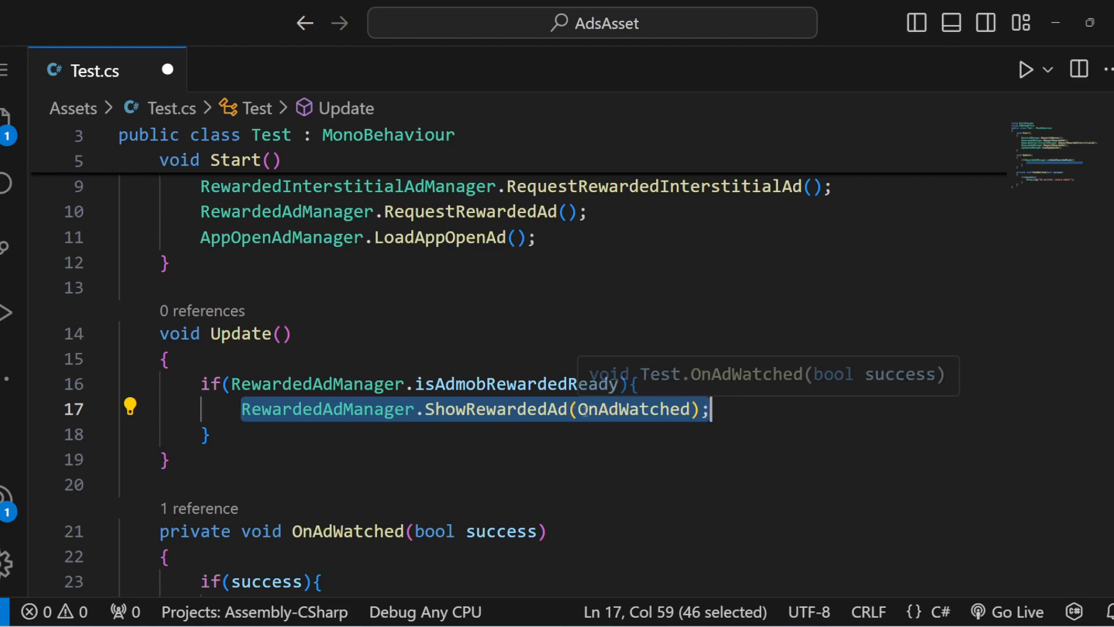
scroll(556, 399, down, 2)
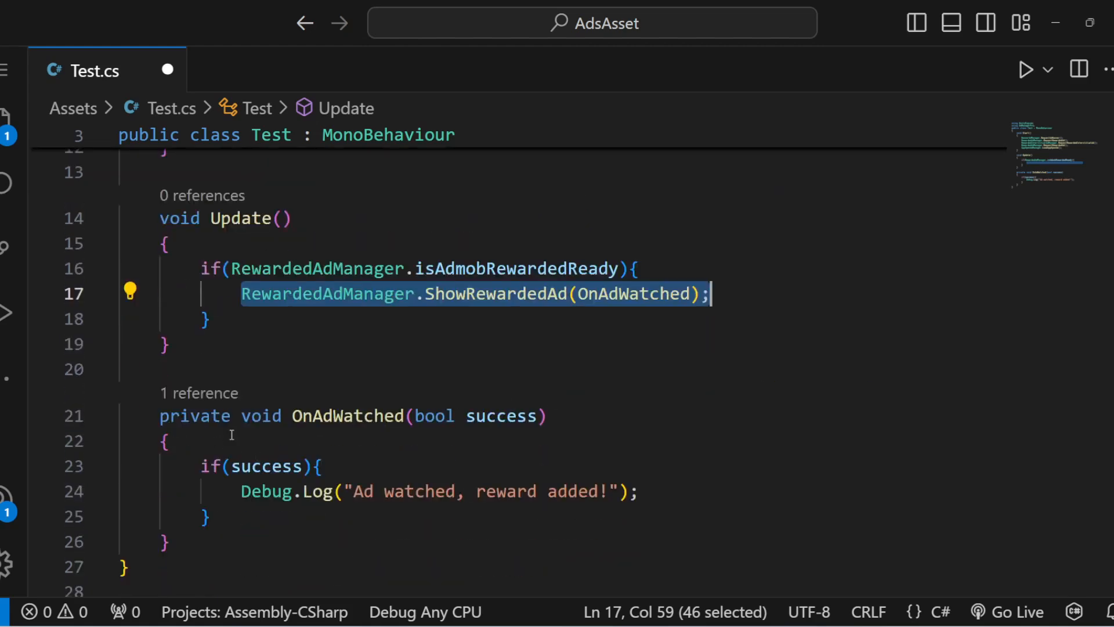
click(193, 416)
drag(422, 416, 534, 416)
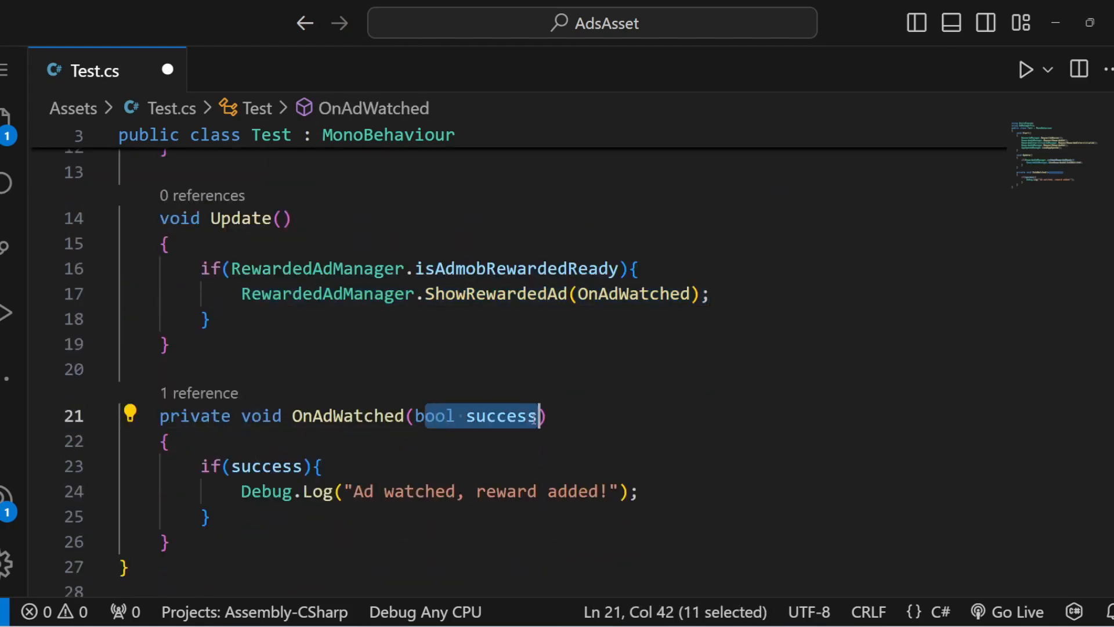
click(303, 466)
drag(200, 465, 302, 517)
click(436, 475)
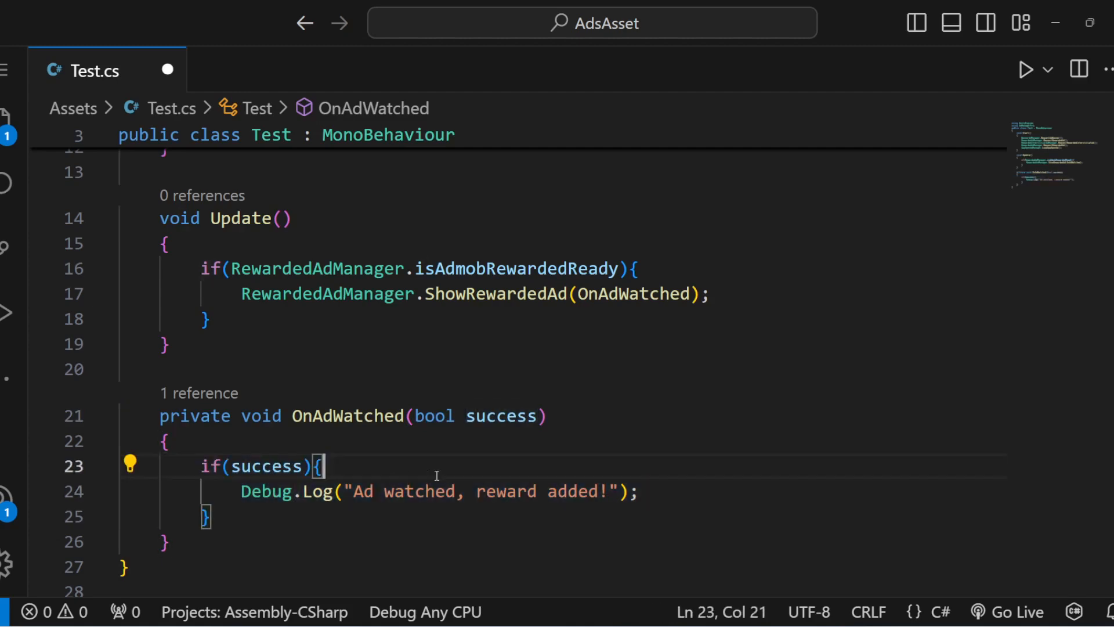
click(650, 482)
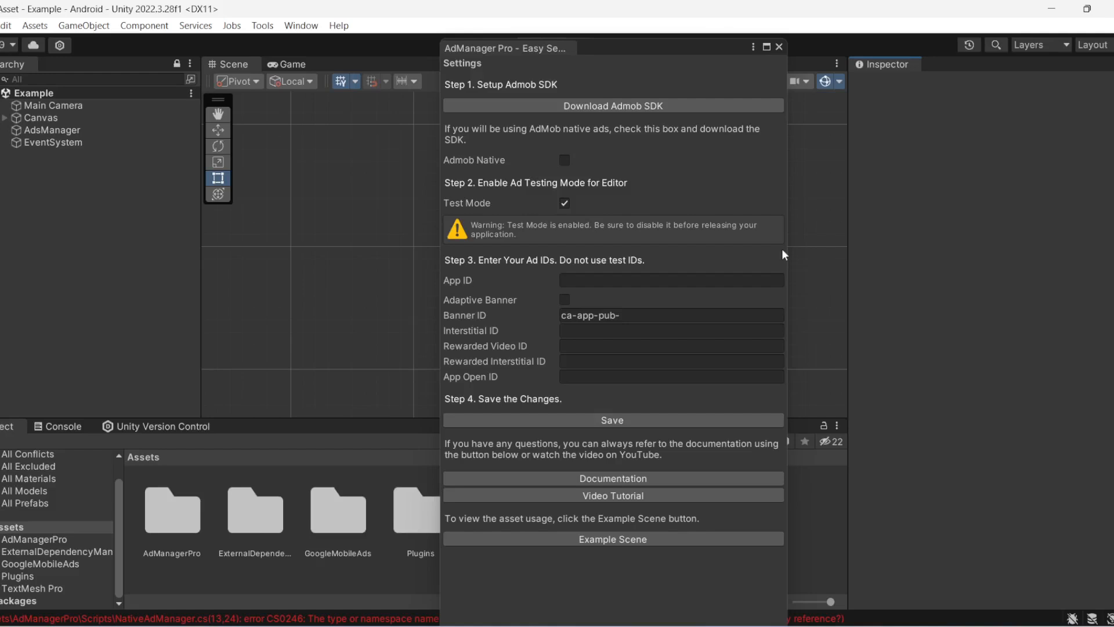
- Enable the Admob Native option in the AdManager Pro settings and download the native ads add-on from Google's AdMob Unity page
click(563, 160)
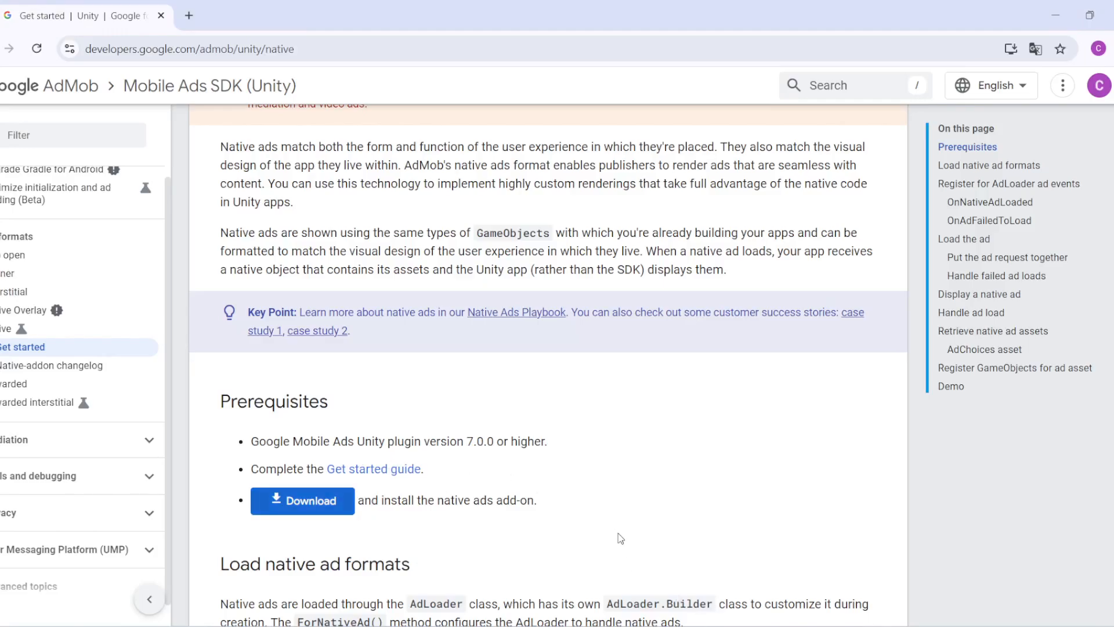
drag(537, 500, 273, 500)
click(301, 501)
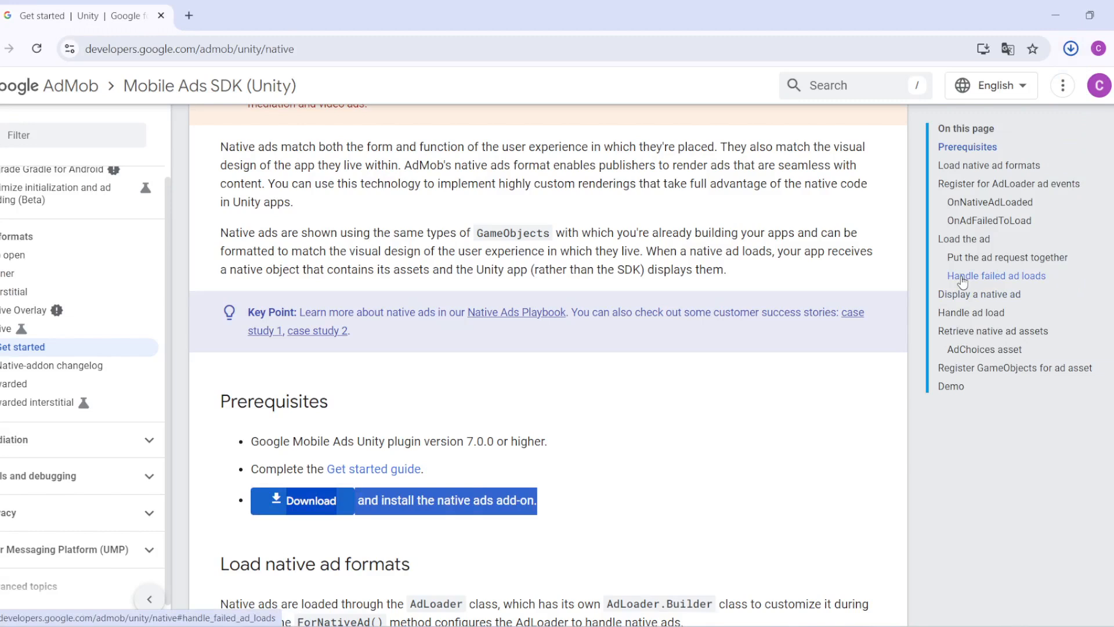
- Bring the downloaded GoogleMobileAds-native package into the Unity project and import all its selected files
click(1070, 48)
drag(940, 121, 405, 579)
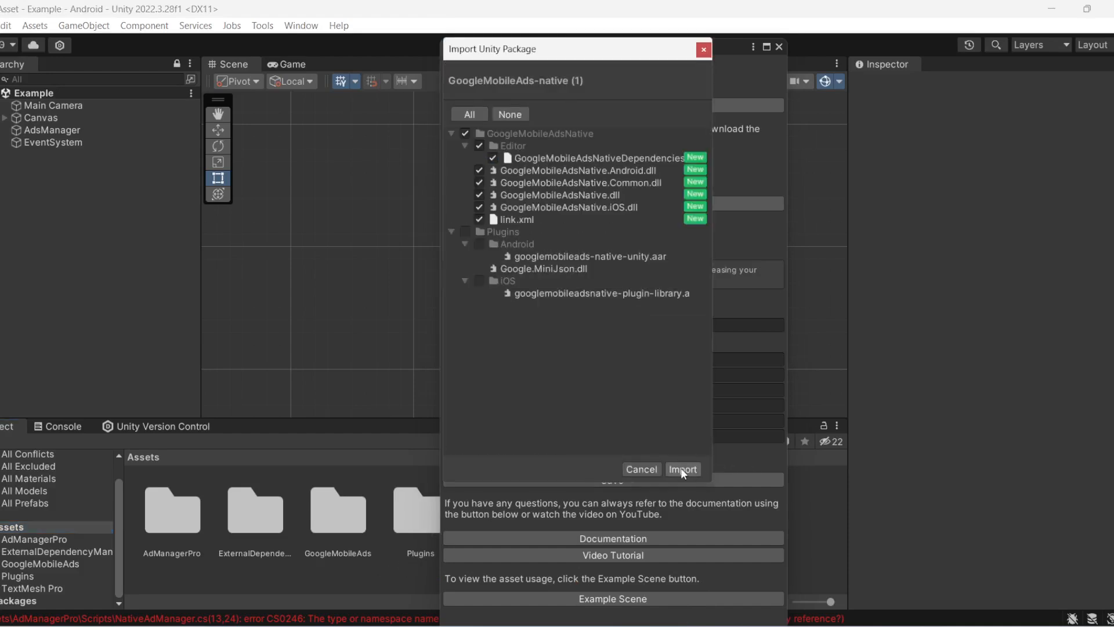
click(682, 469)
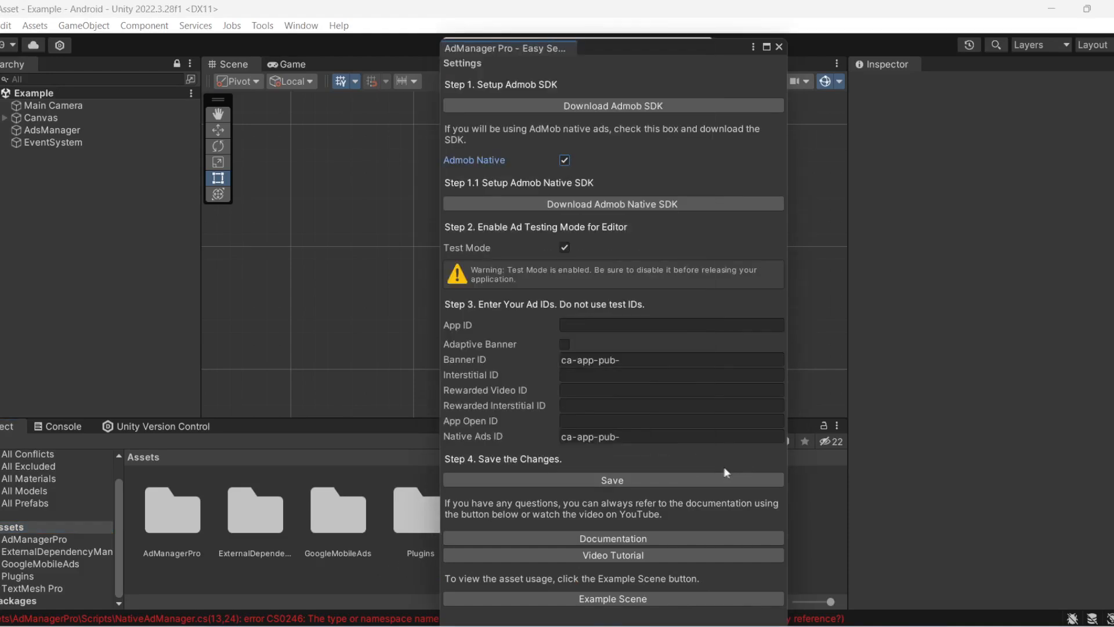
- Select the Native Ads ID value in the AdManager Pro settings and save the changes
click(644, 436)
drag(675, 436, 538, 440)
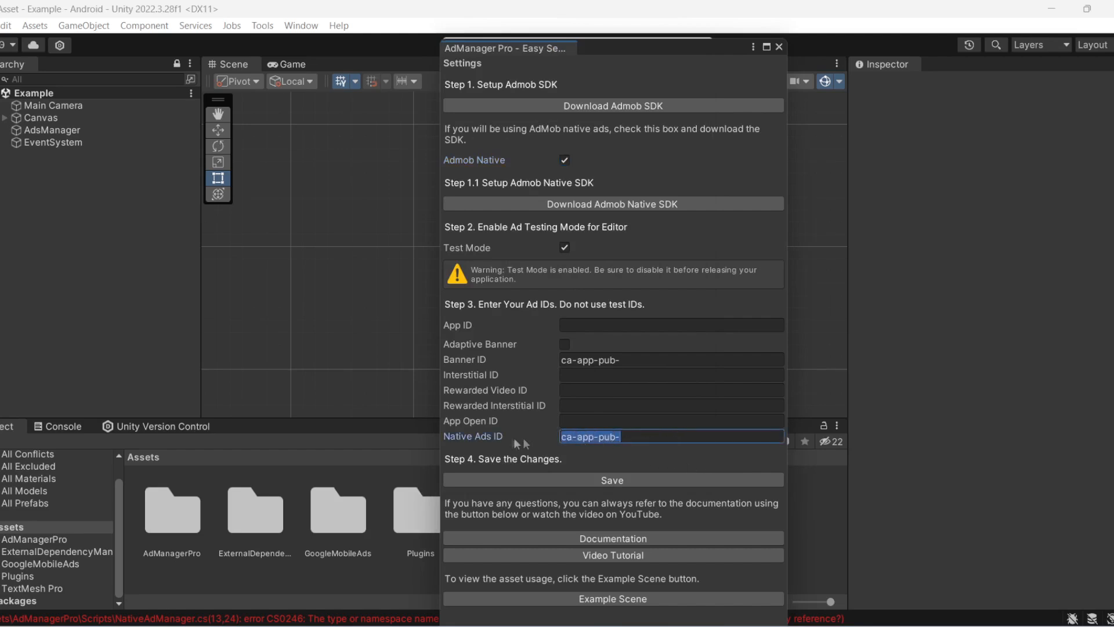
click(612, 480)
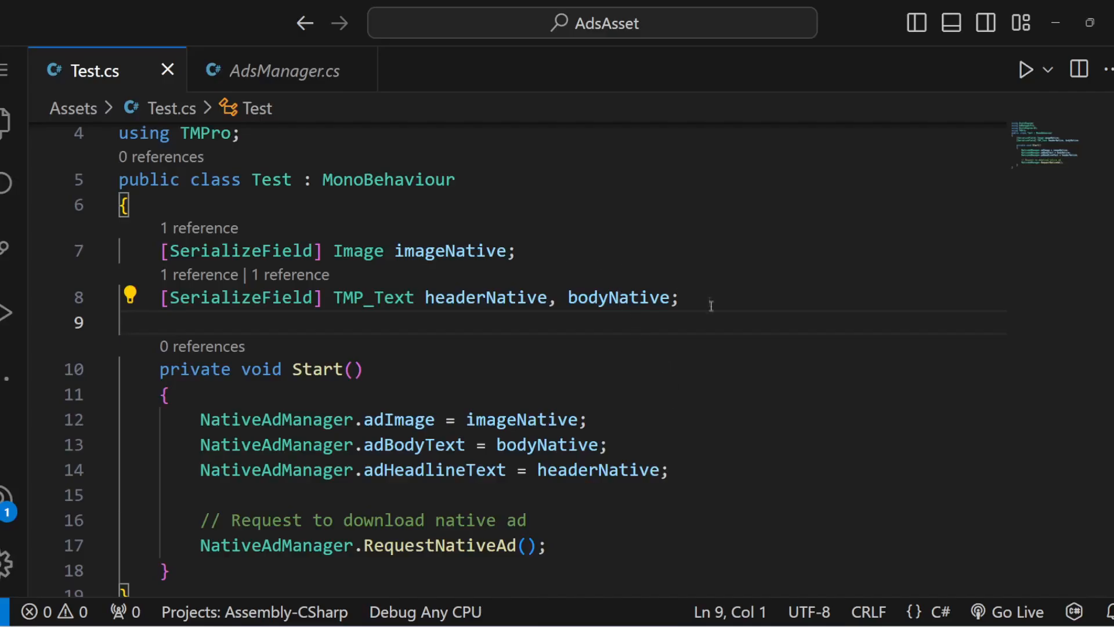
- Examine the NativeAdManager.RequestNativeAd() call and the serialized fields imageNative, headerNative and bodyNative in Test.cs
drag(549, 545, 201, 546)
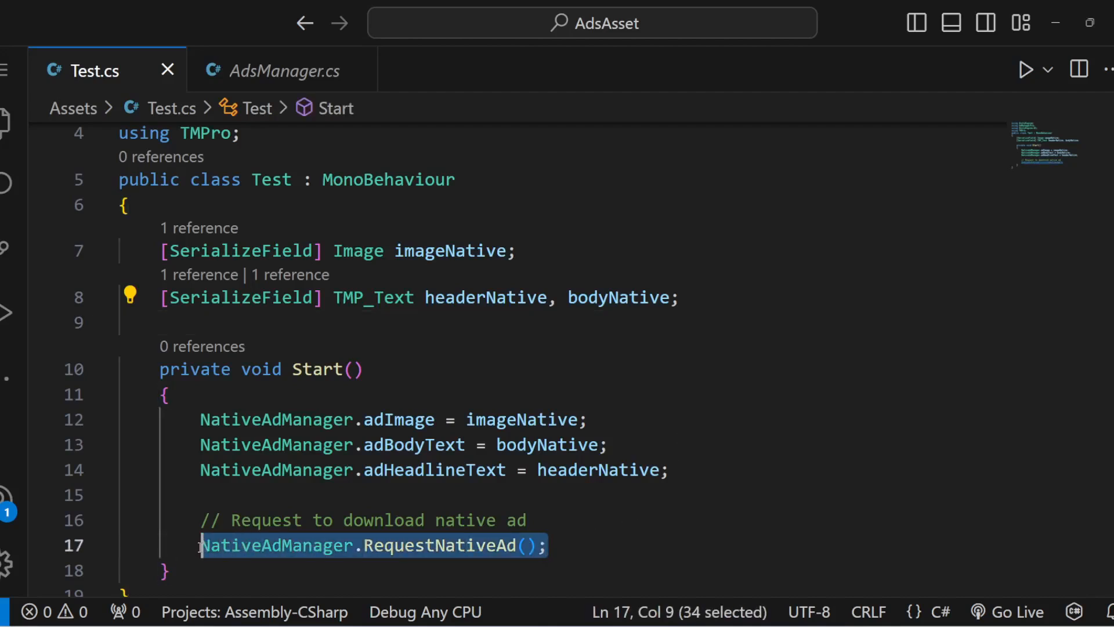
click(582, 545)
drag(152, 250, 715, 304)
click(471, 250)
click(466, 297)
click(619, 297)
- Examine how Start assigns imageNative, bodyNative and headerNative to NativeAdManager's adImage, adBodyText and adHeadlineText
drag(201, 419, 597, 420)
click(496, 419)
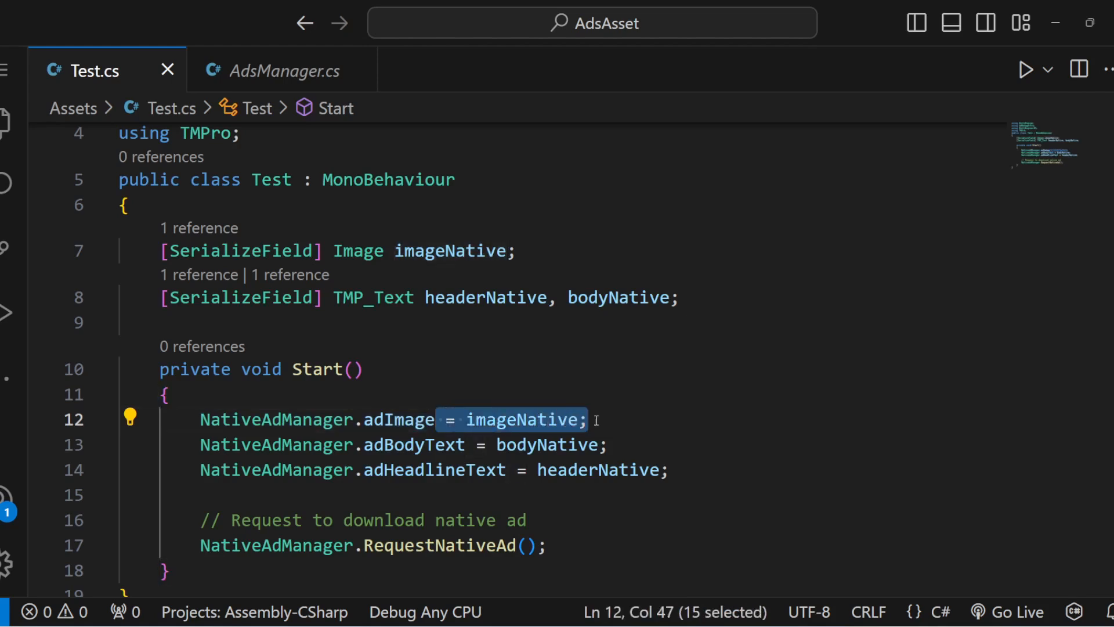
drag(365, 446, 629, 448)
click(516, 445)
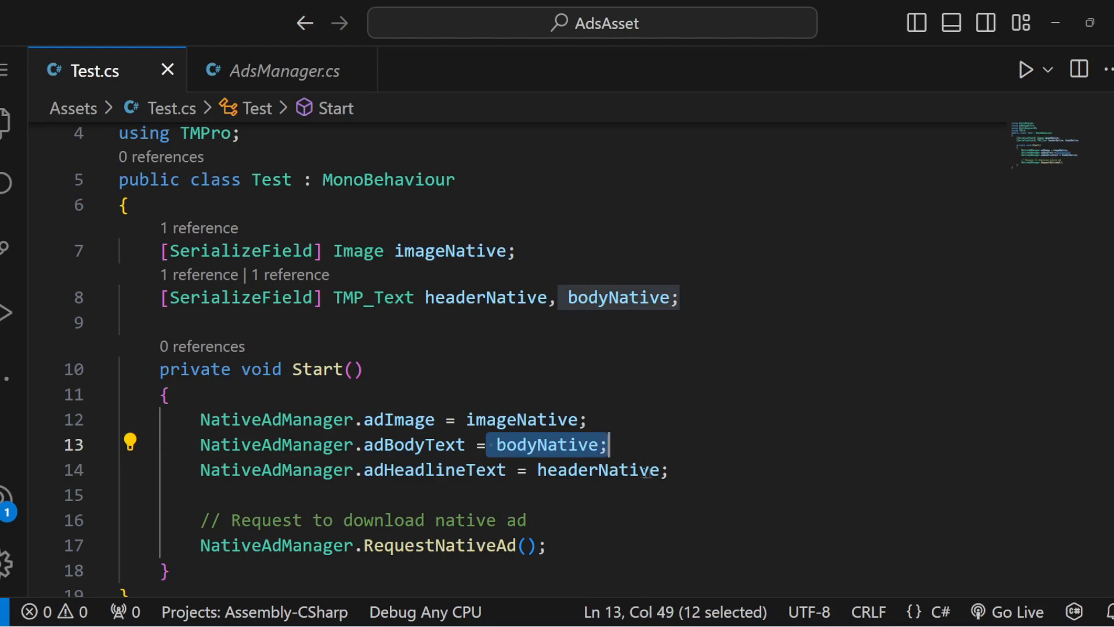
click(676, 470)
drag(364, 470, 674, 471)
click(536, 470)
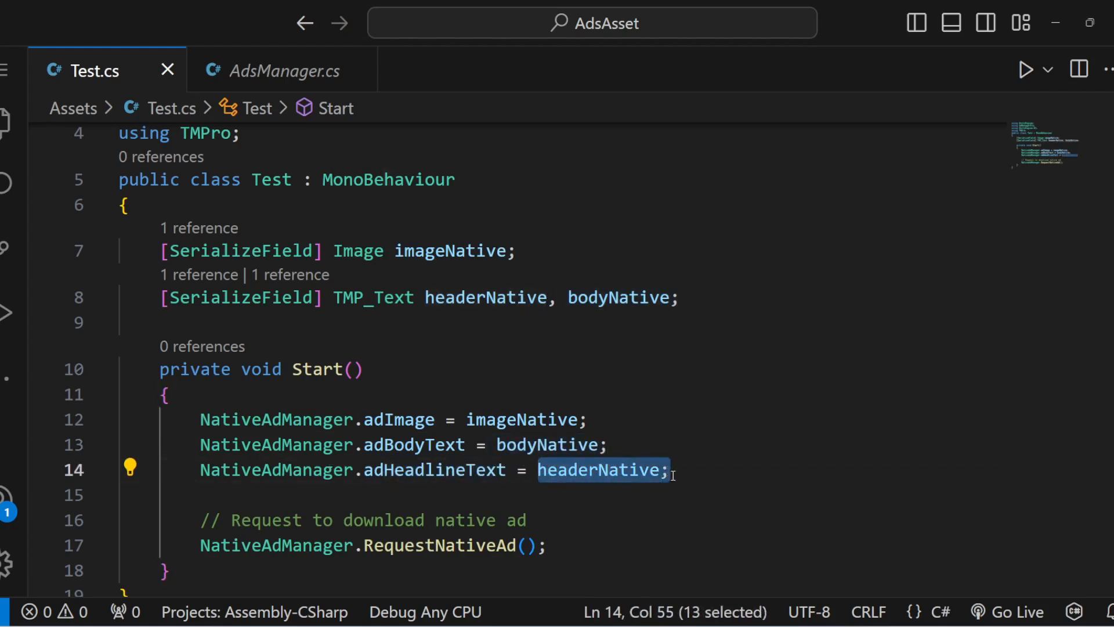